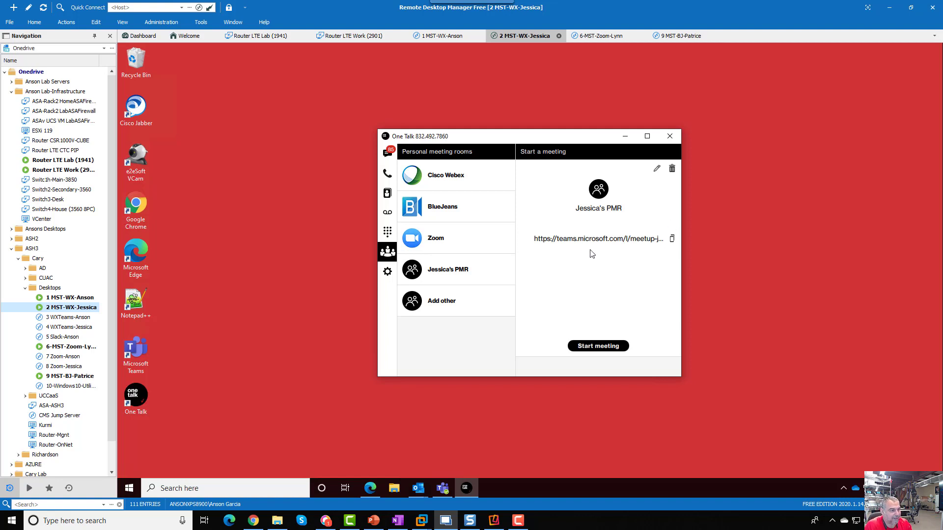
# Step: Copy the Teams meeting link and start a new text to the phone's number
pyautogui.click(672, 239)
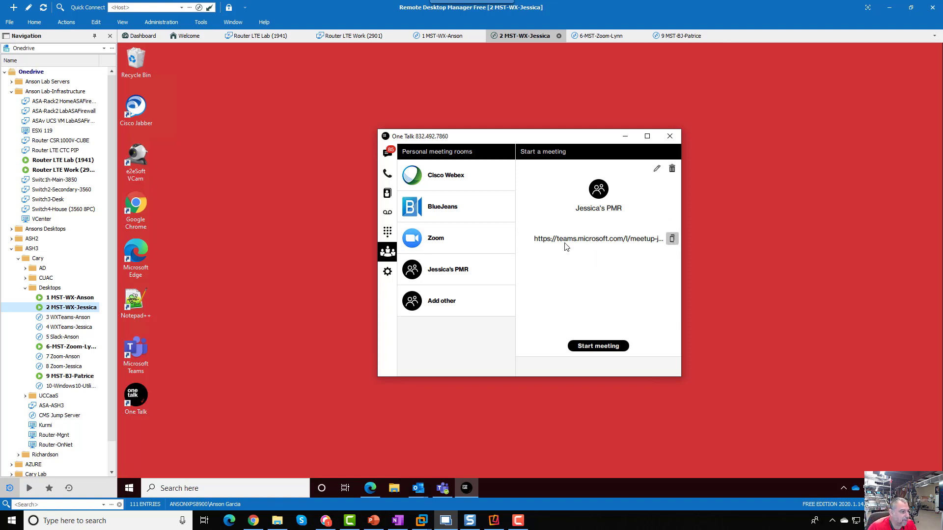
pyautogui.click(383, 156)
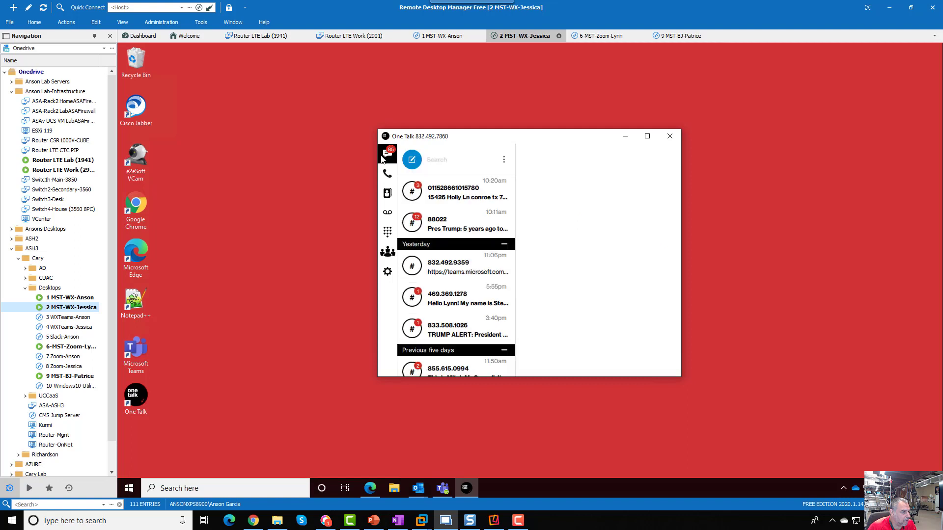
pyautogui.click(414, 161)
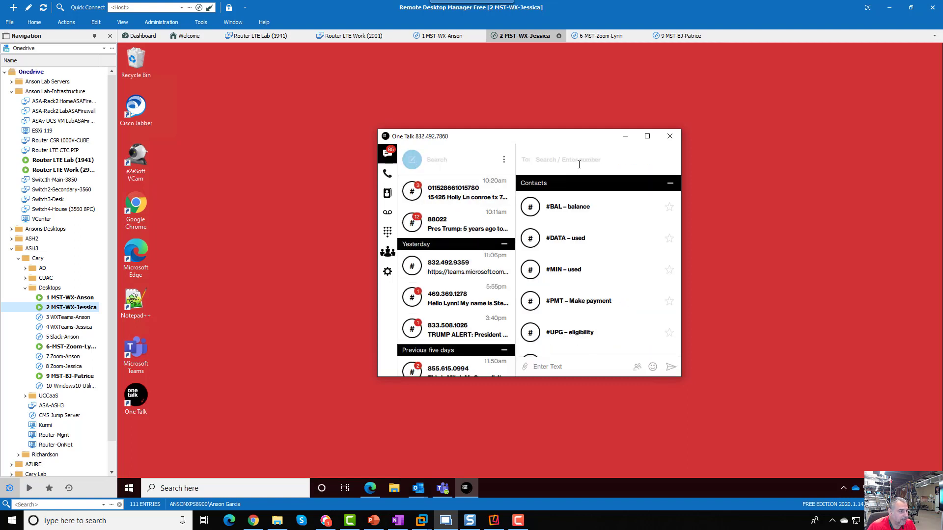
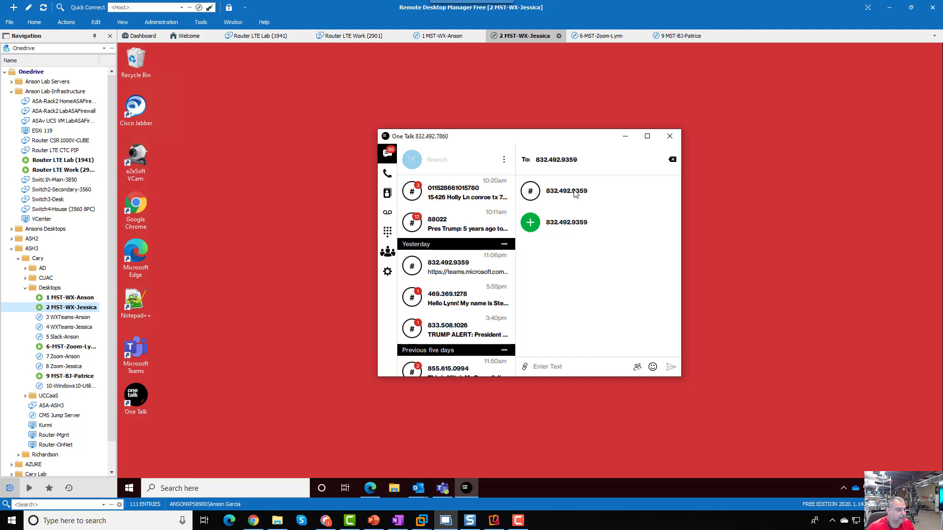
# Step: Paste and send the copied Teams link, then send the personal meeting room link
pyautogui.rightClick(565, 368)
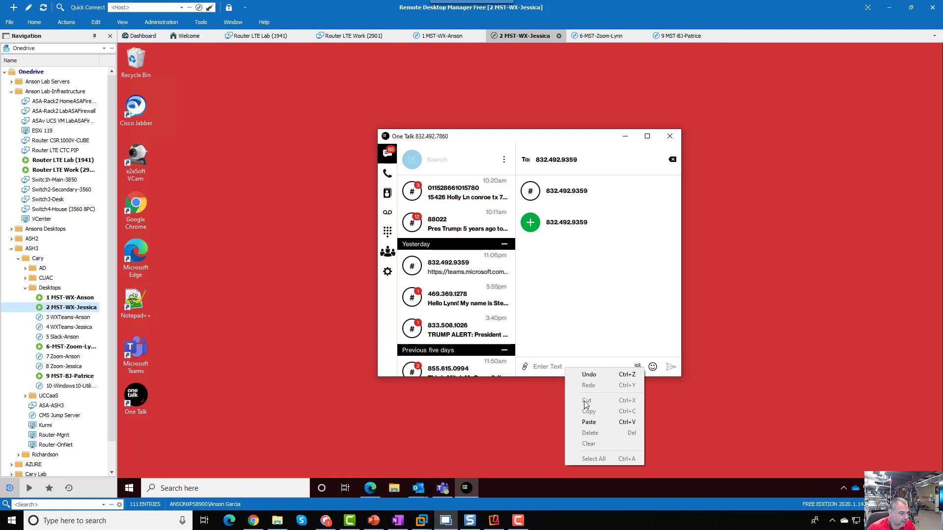
pyautogui.click(593, 426)
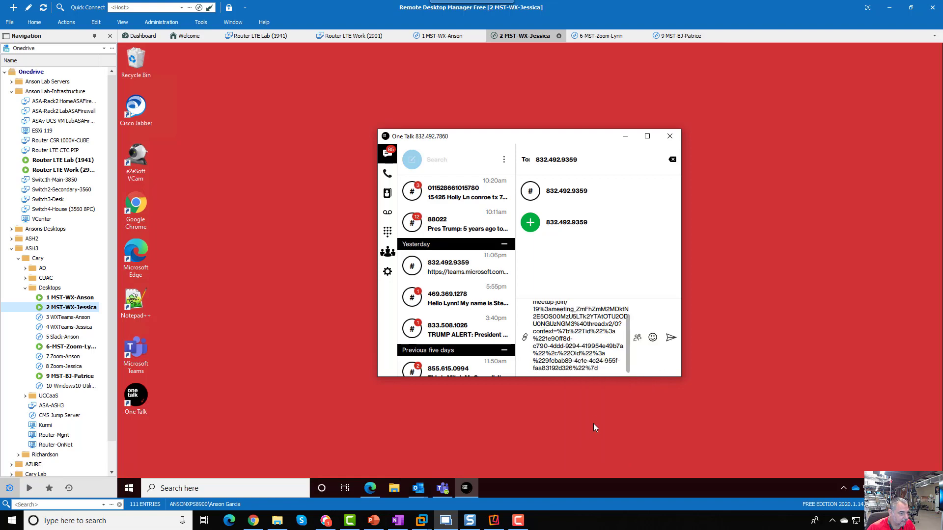
pyautogui.click(671, 338)
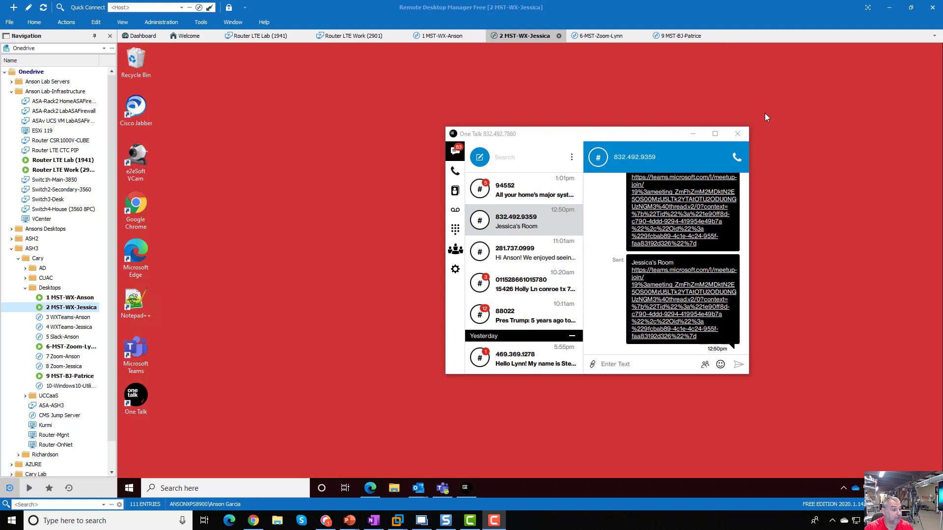
pyautogui.click(705, 365)
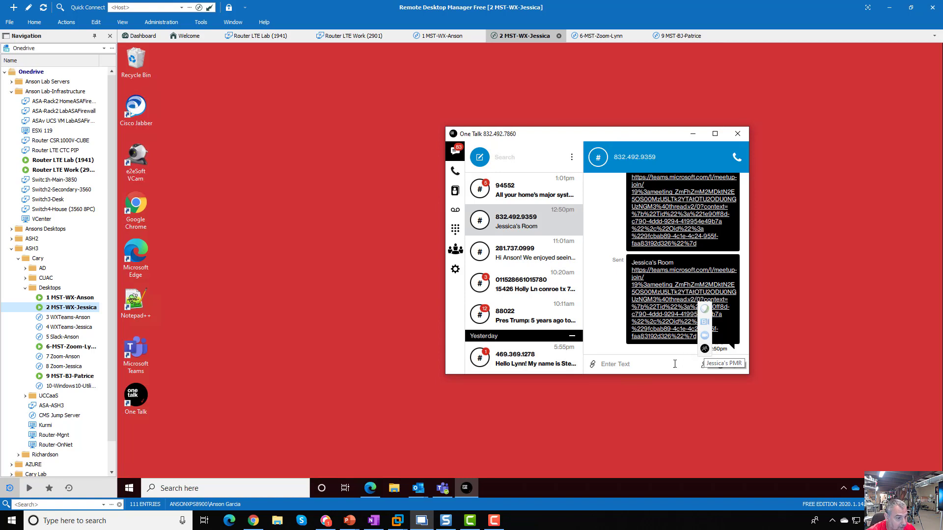
pyautogui.click(705, 349)
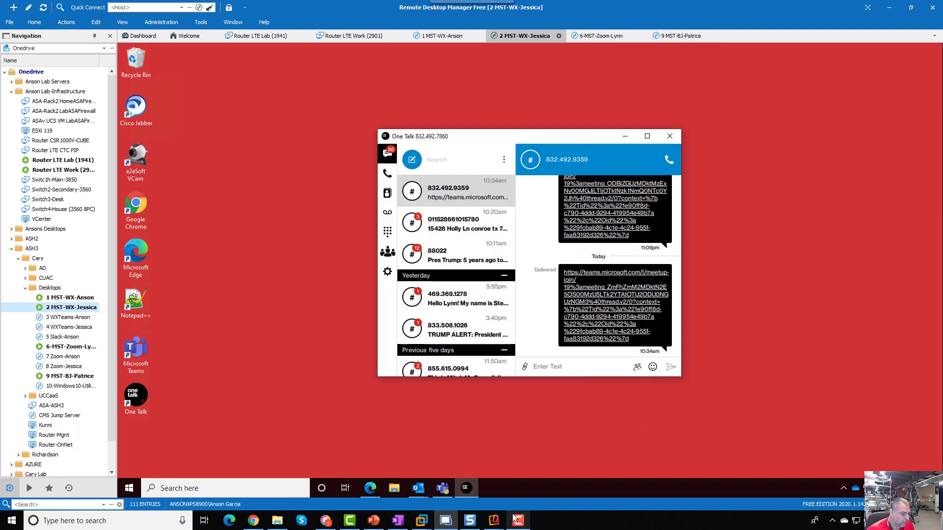
# Step: Bring the mirrored iPhone forward, clear other windows, and open the texted Teams link
pyautogui.moveTo(518, 520)
pyautogui.click(535, 483)
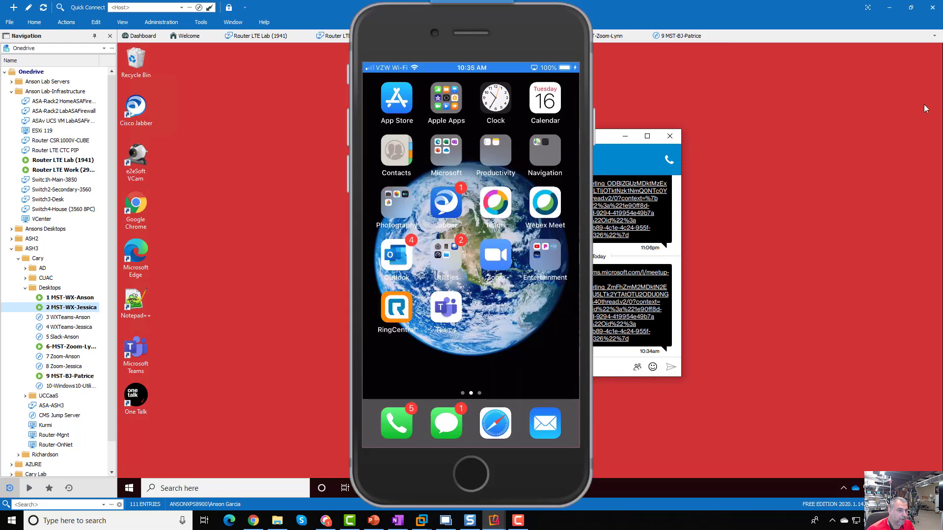
pyautogui.click(890, 7)
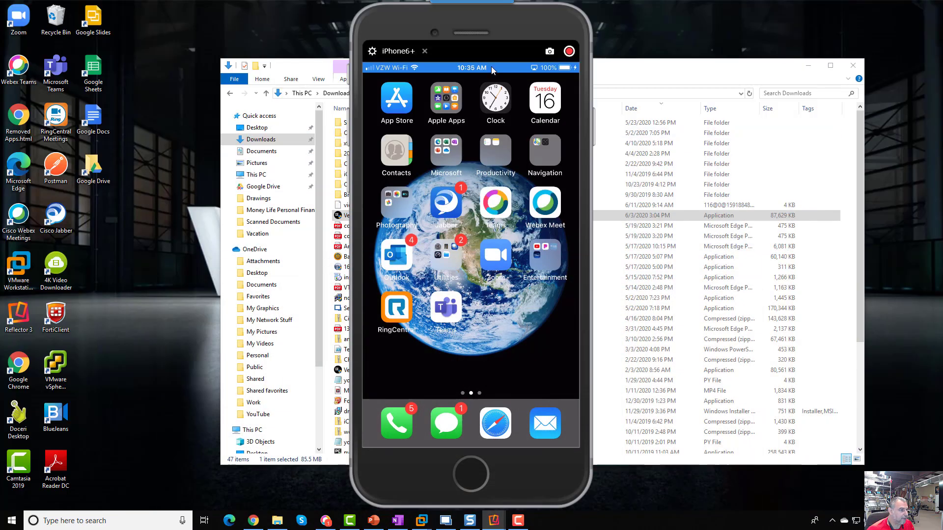
pyautogui.click(855, 66)
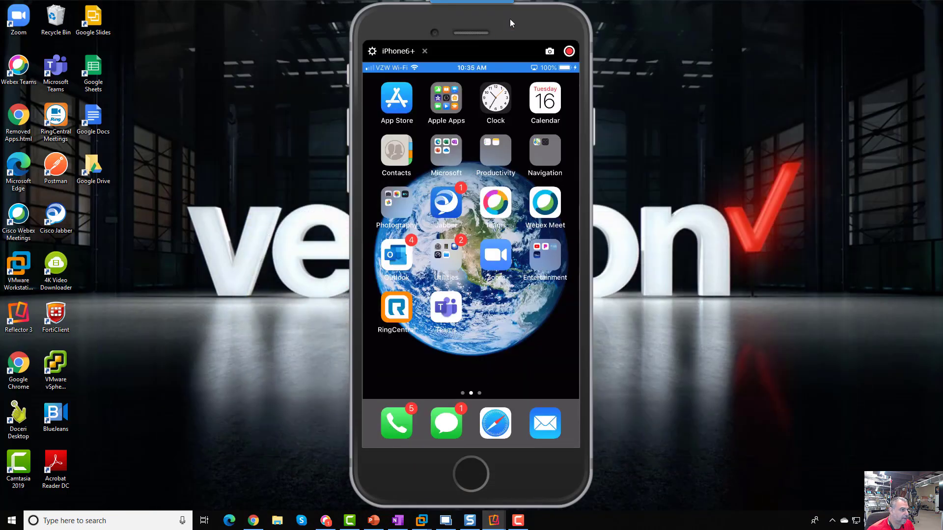
pyautogui.moveTo(511, 23); pyautogui.dragTo(310, 23)
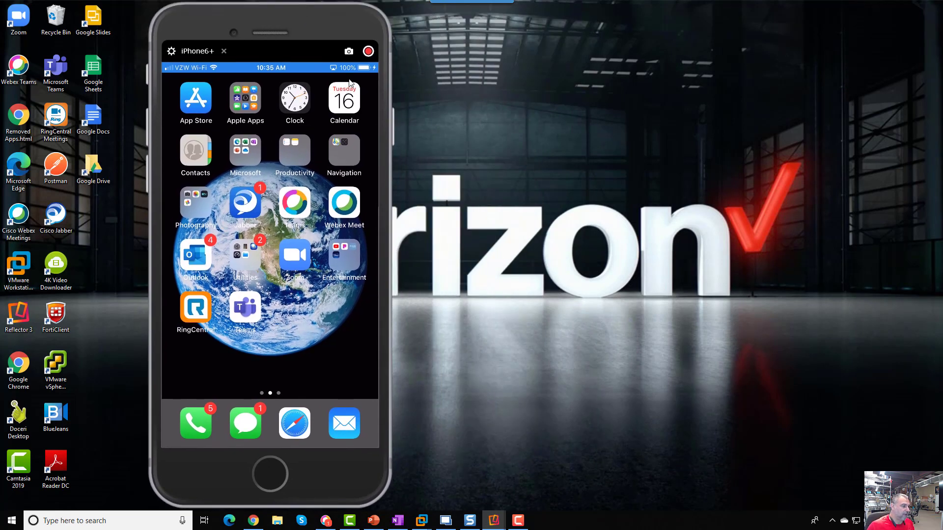
pyautogui.click(247, 427)
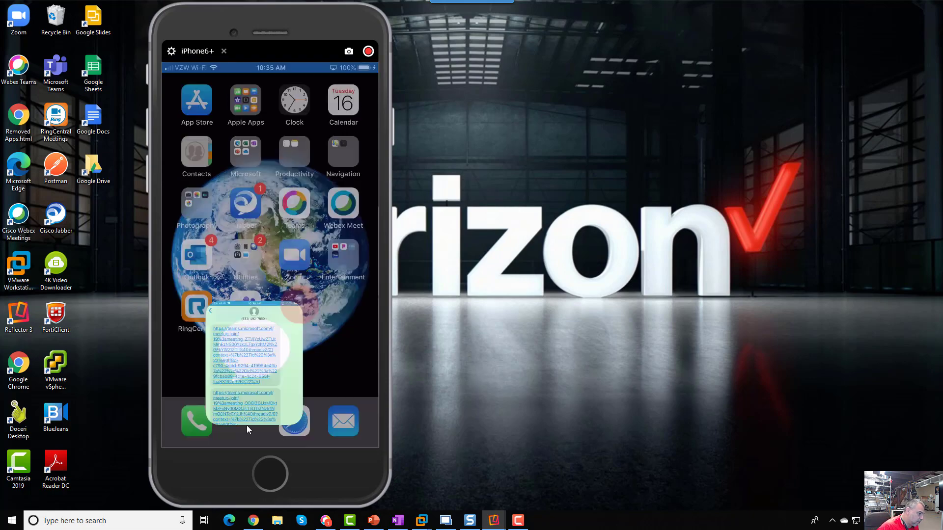
pyautogui.click(265, 329)
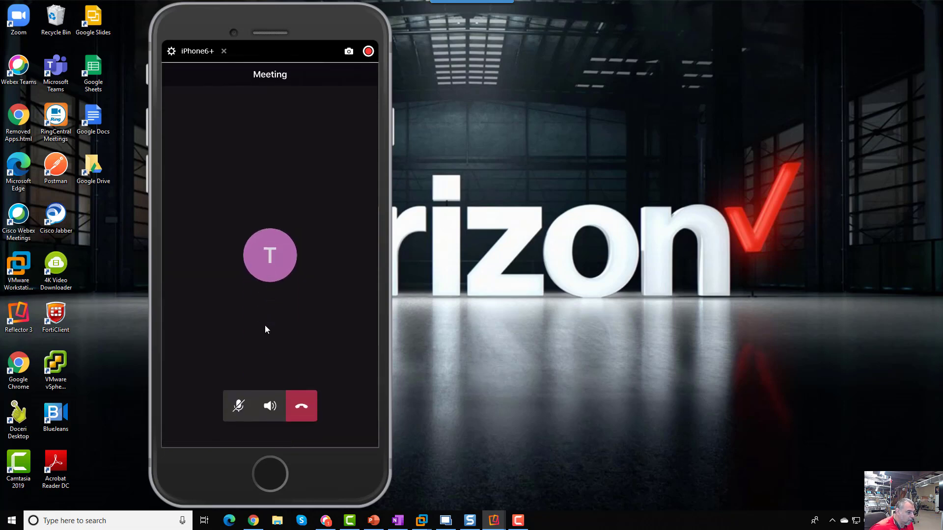
# Step: Start the personal meeting room meeting and hand it off from Edge to Teams
pyautogui.click(456, 522)
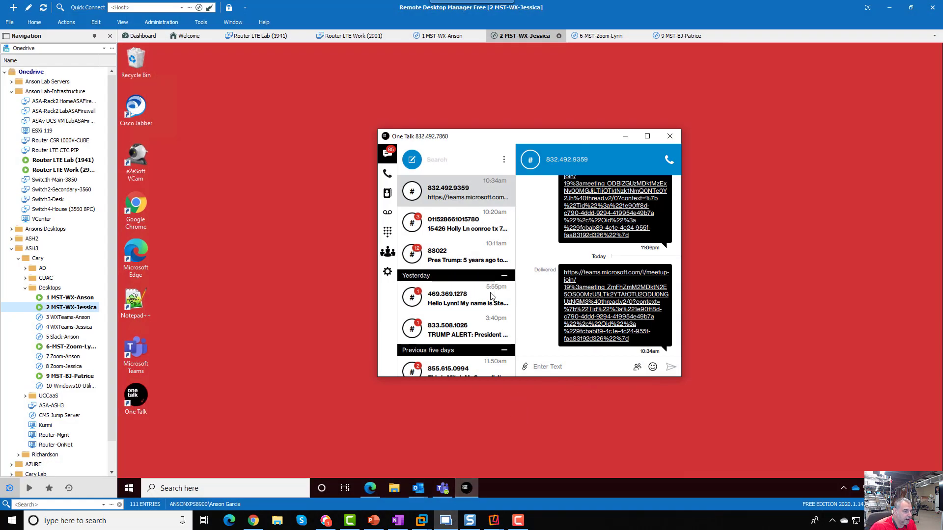
pyautogui.click(389, 252)
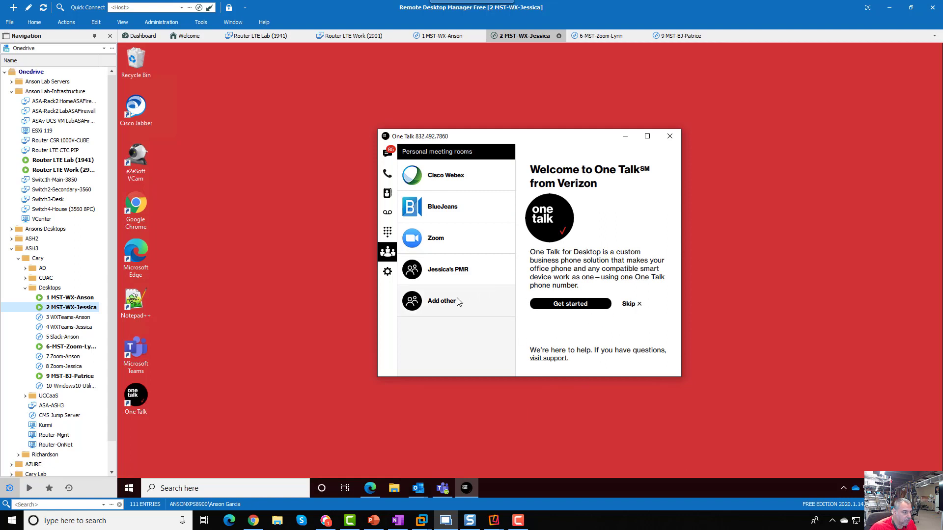
pyautogui.click(461, 273)
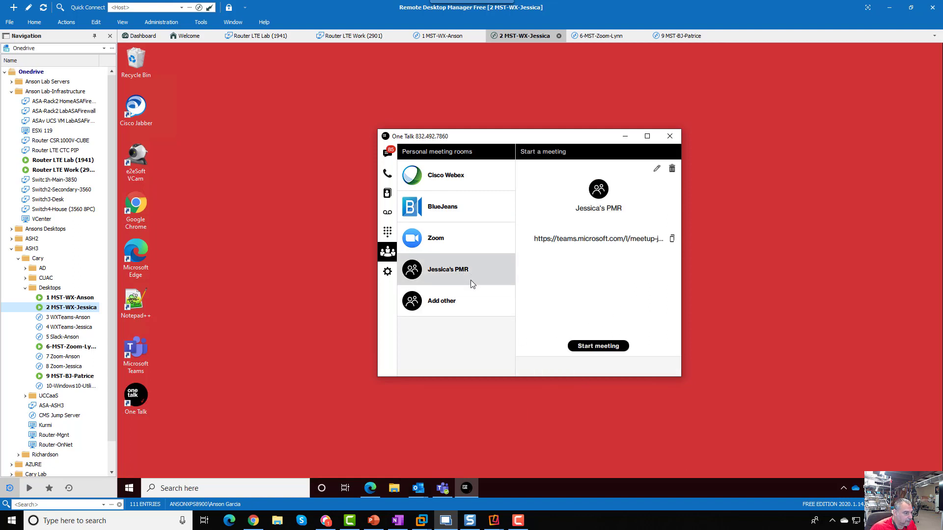
pyautogui.click(607, 347)
pyautogui.click(512, 143)
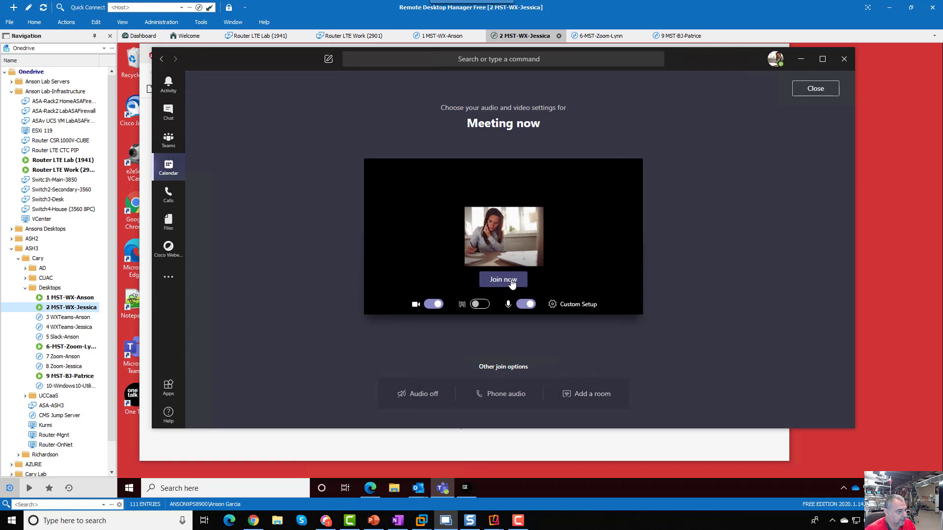
# Step: Join the meeting, mute the remote desktop audio, and show the lobby in People
pyautogui.click(517, 281)
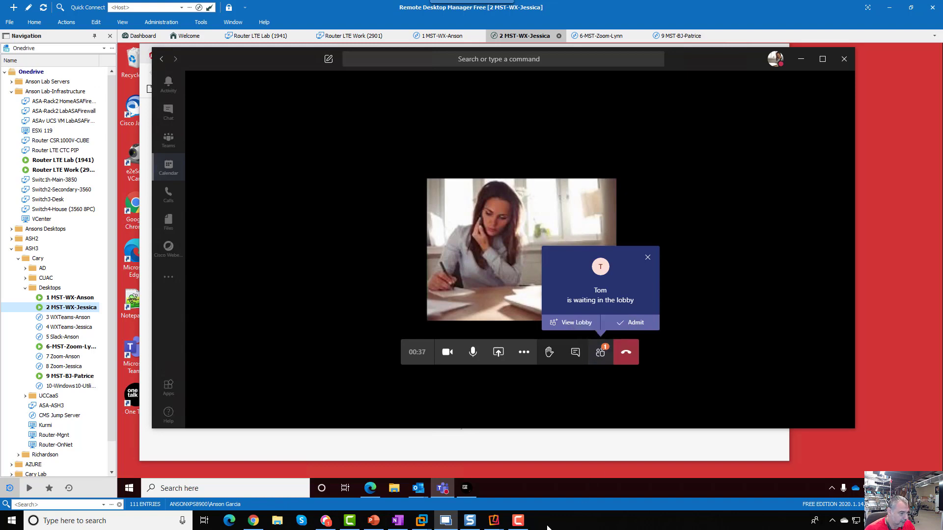
pyautogui.click(528, 494)
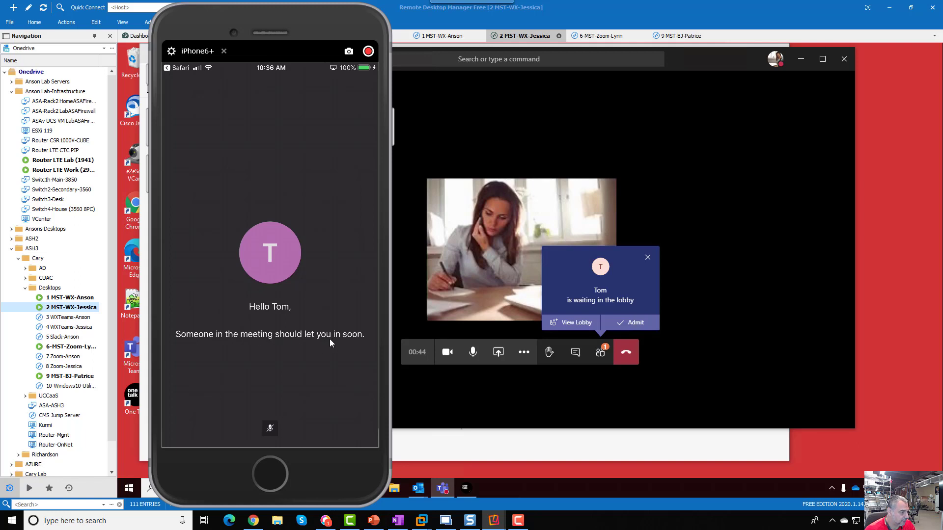
pyautogui.click(727, 218)
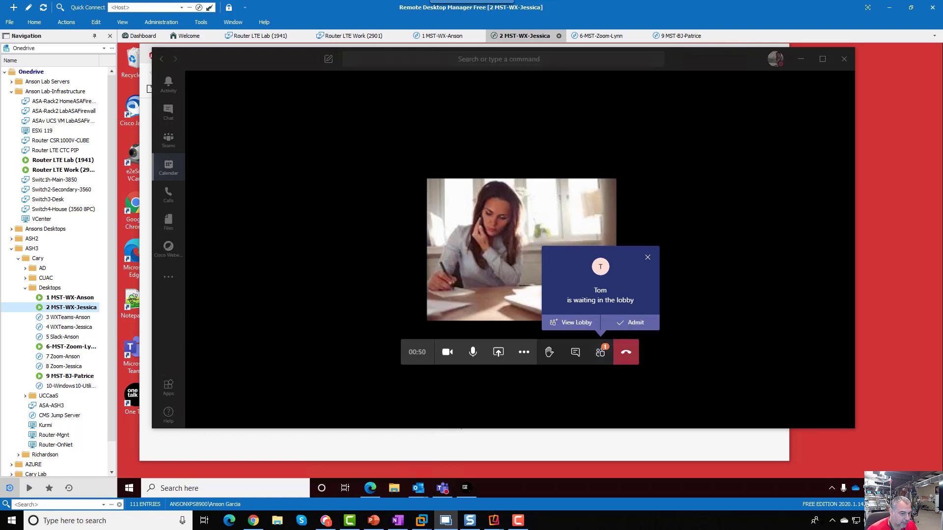
pyautogui.click(879, 487)
pyautogui.moveTo(911, 465); pyautogui.dragTo(791, 464)
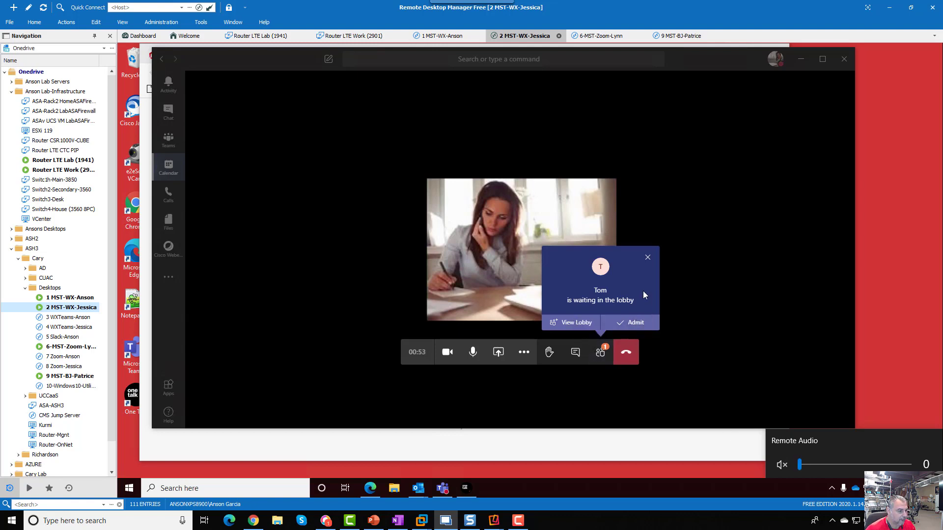
pyautogui.click(603, 358)
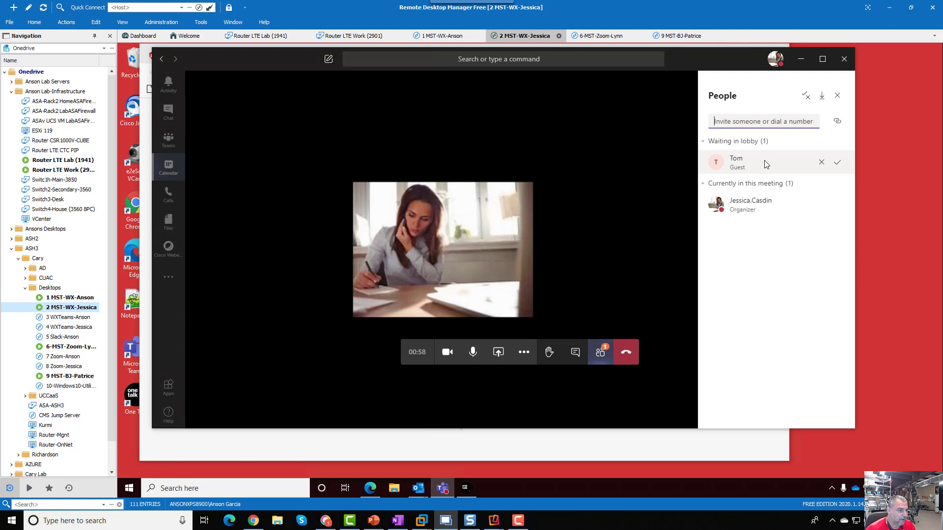
# Step: Admit the phone guest from the lobby, then bring up the call's More actions menu
pyautogui.click(838, 162)
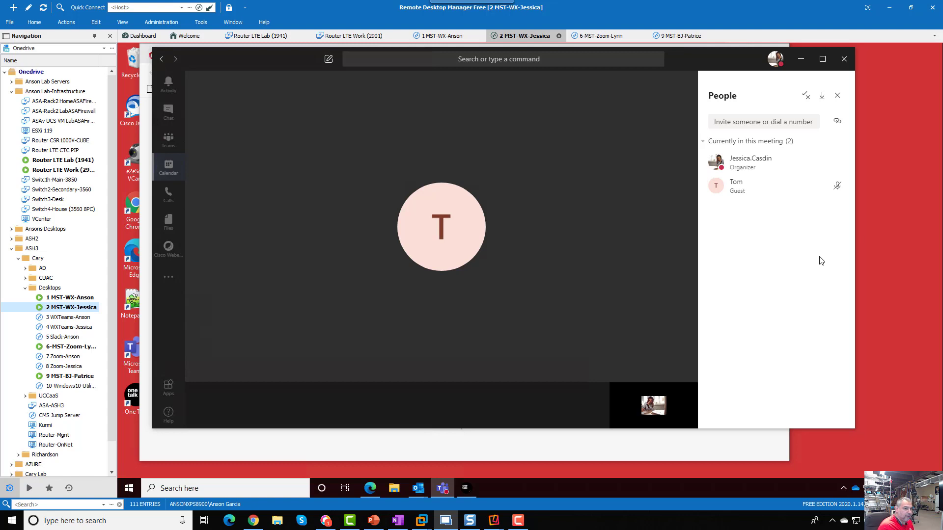
pyautogui.moveTo(613, 302)
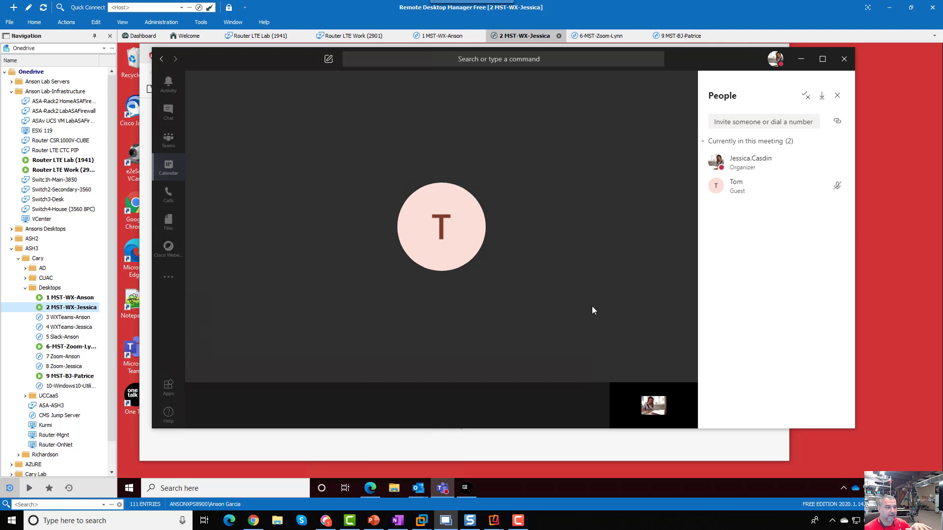
pyautogui.moveTo(559, 262)
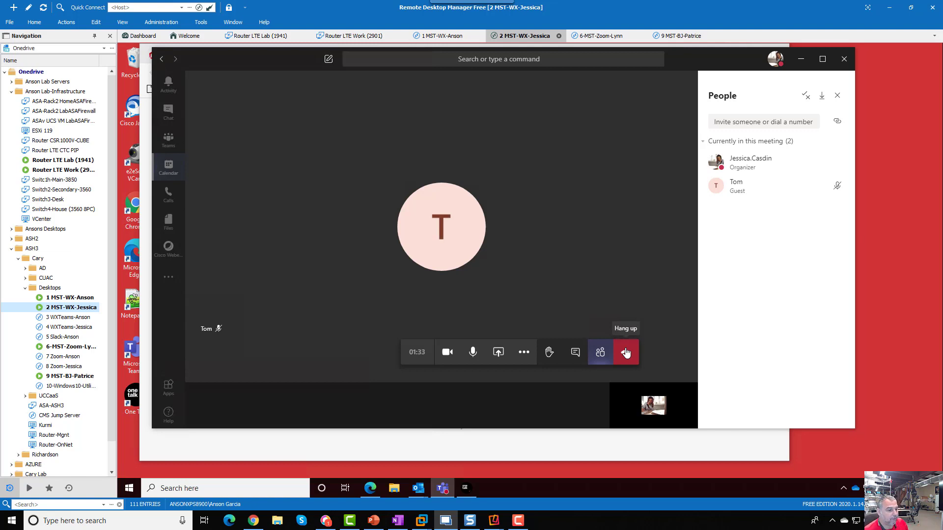
pyautogui.click(524, 353)
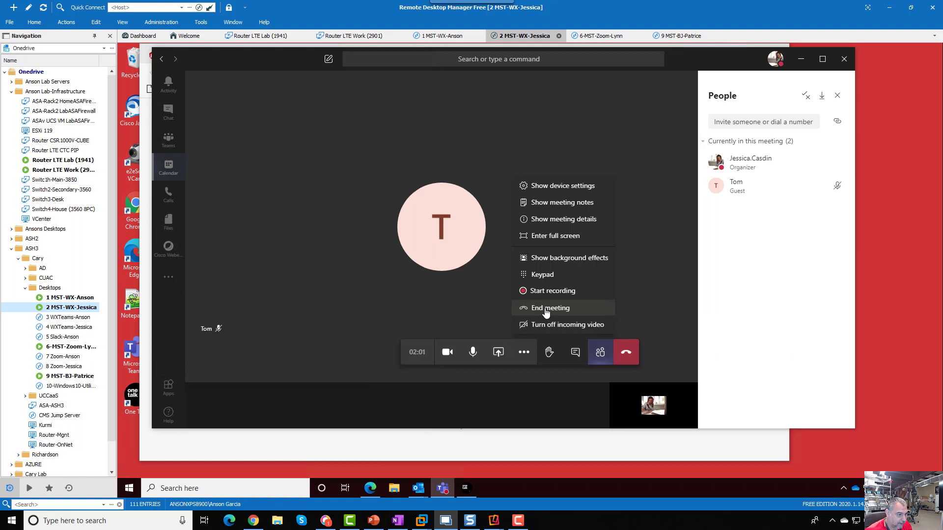
# Step: End the meeting for everyone, check the phone, and minimize Teams and Edge to reveal One Talk
pyautogui.click(546, 312)
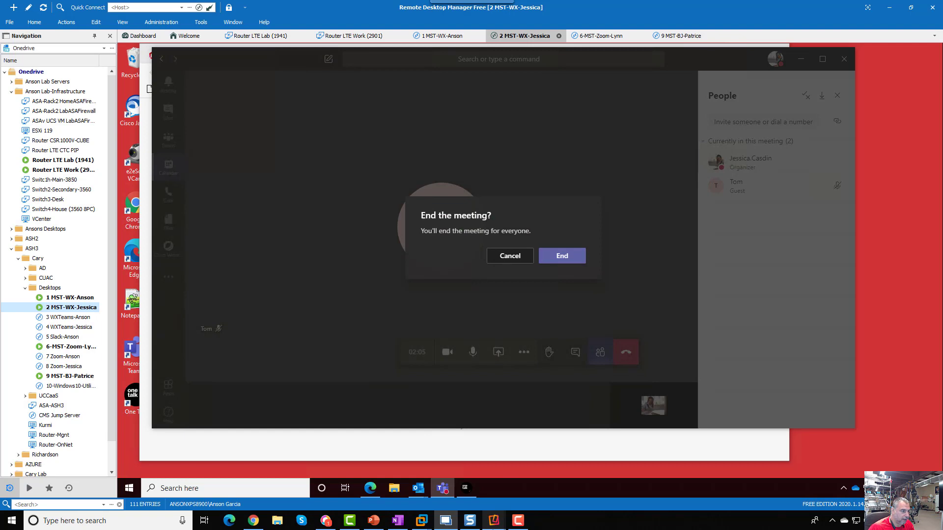
pyautogui.click(562, 255)
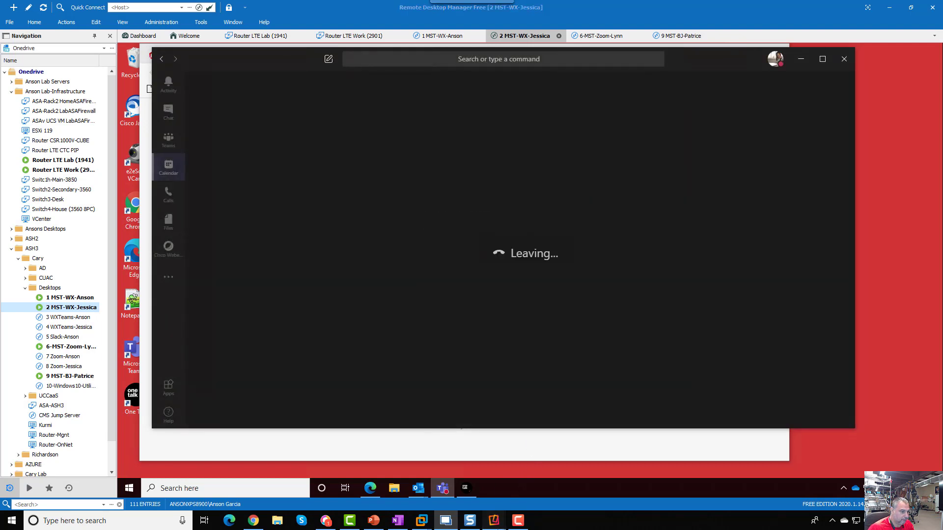
pyautogui.moveTo(494, 520)
pyautogui.click(534, 486)
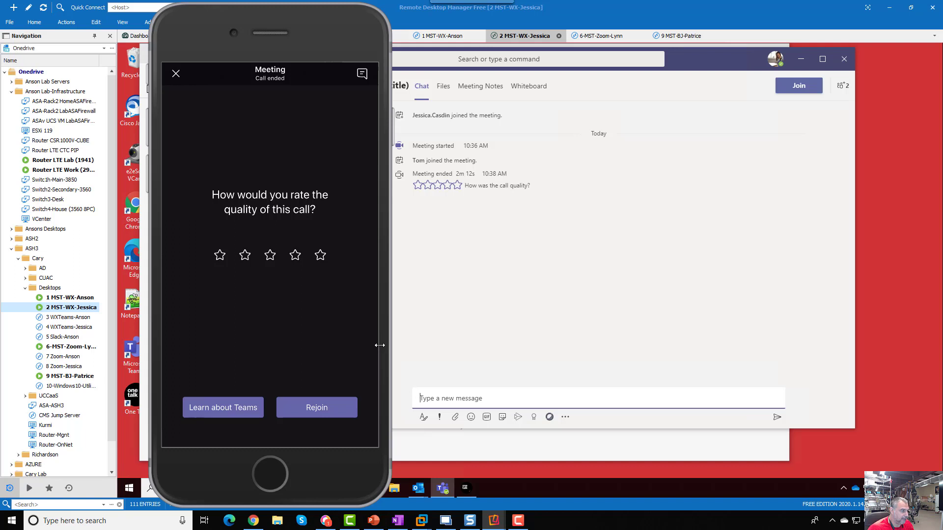
pyautogui.click(554, 296)
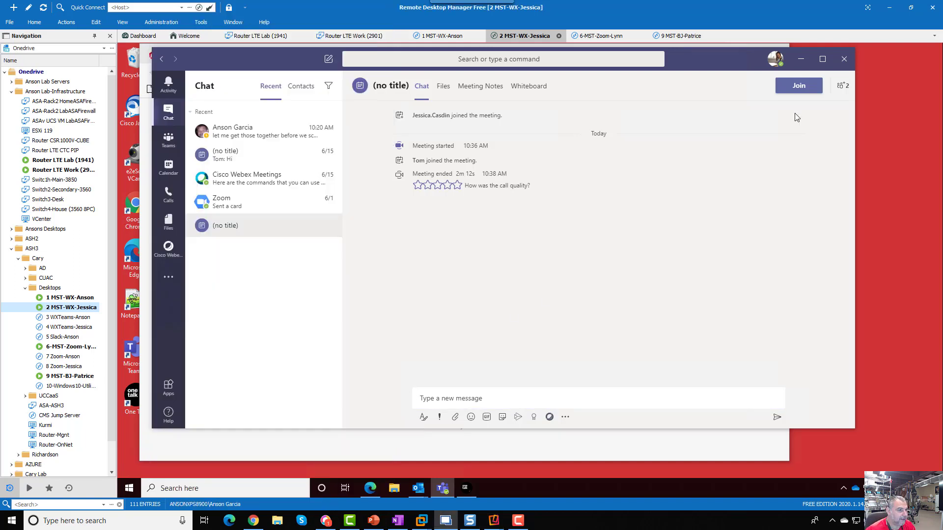
pyautogui.click(811, 58)
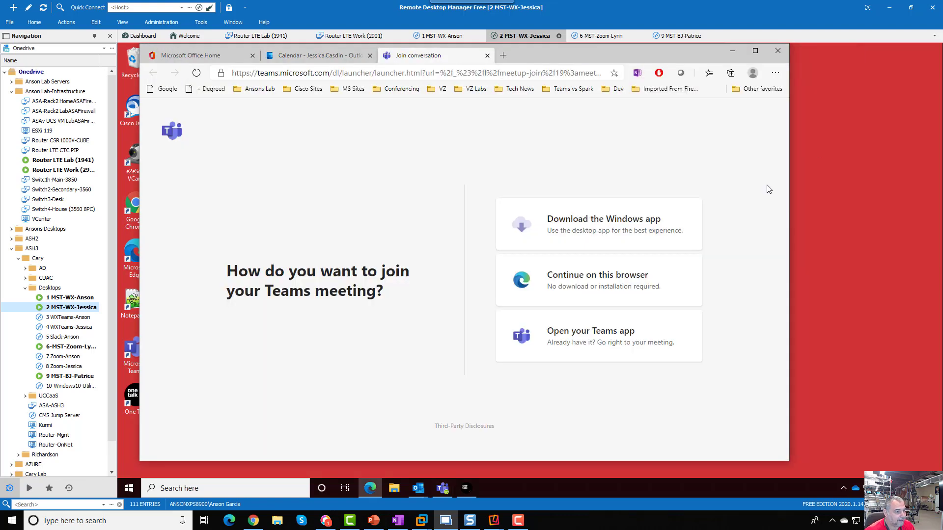
pyautogui.click(730, 57)
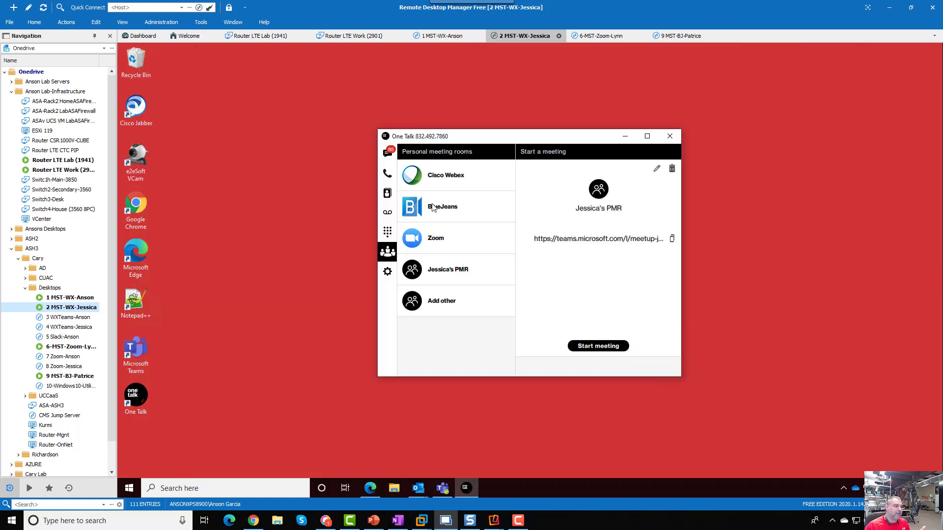
pyautogui.moveTo(510, 137); pyautogui.dragTo(578, 135)
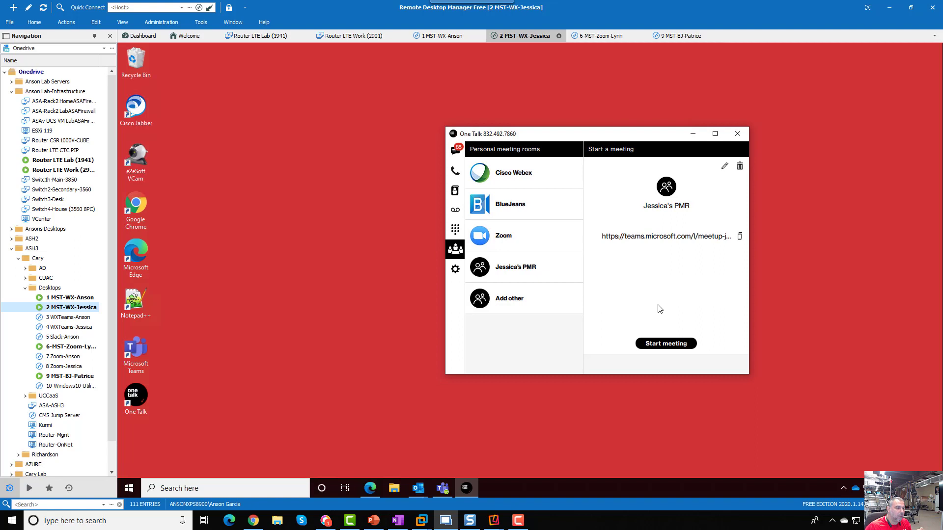